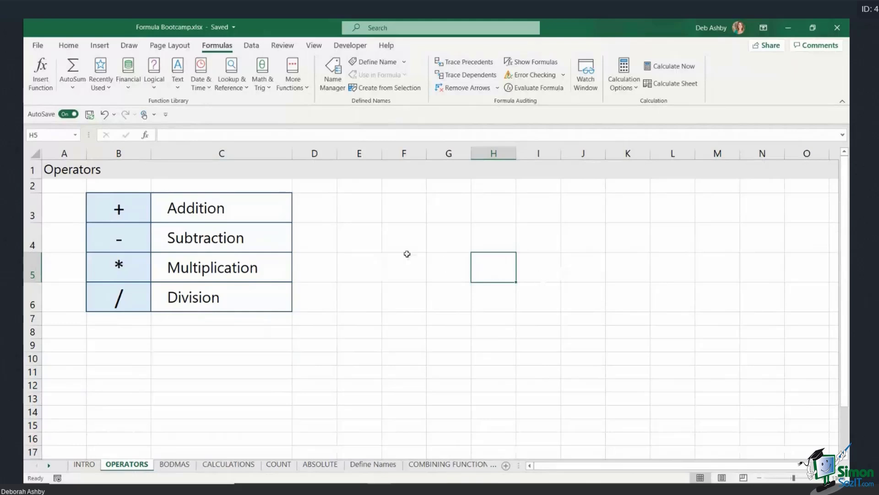
Point out the +, - and * operator symbols in the operator table
{"action": "left_click", "coordinate": [397, 239]}
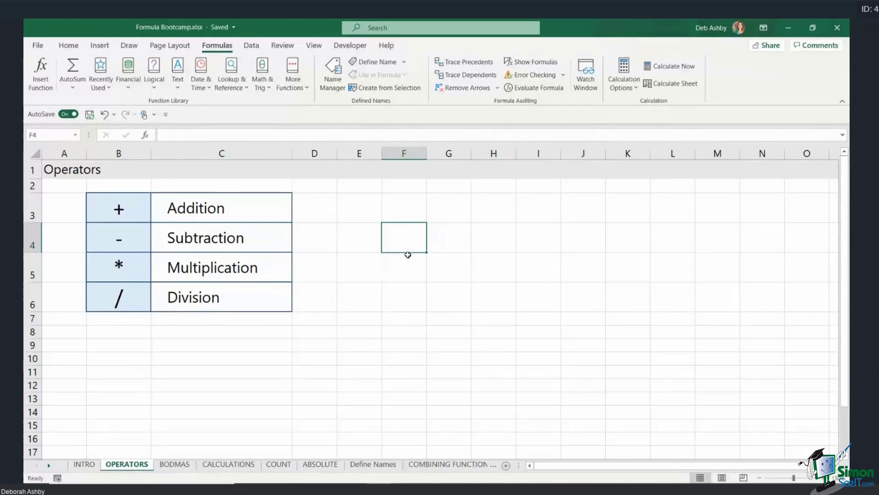
{"action": "left_click", "coordinate": [131, 214]}
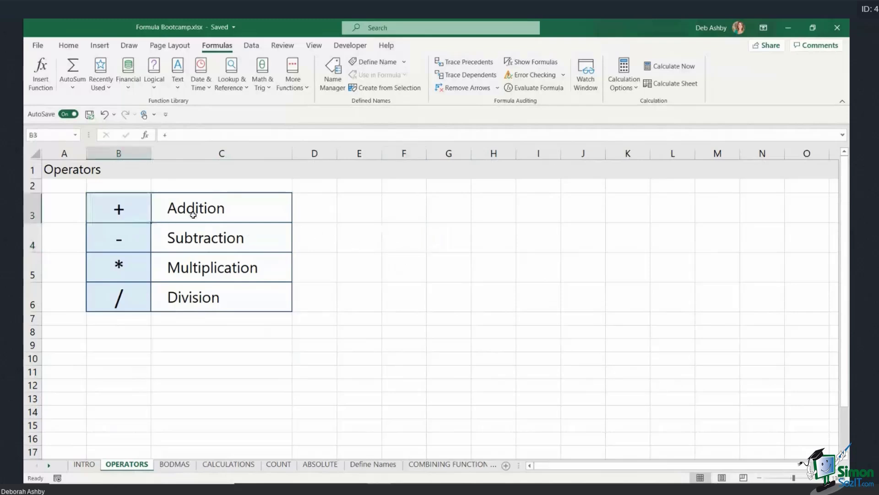
{"action": "left_click", "coordinate": [116, 242]}
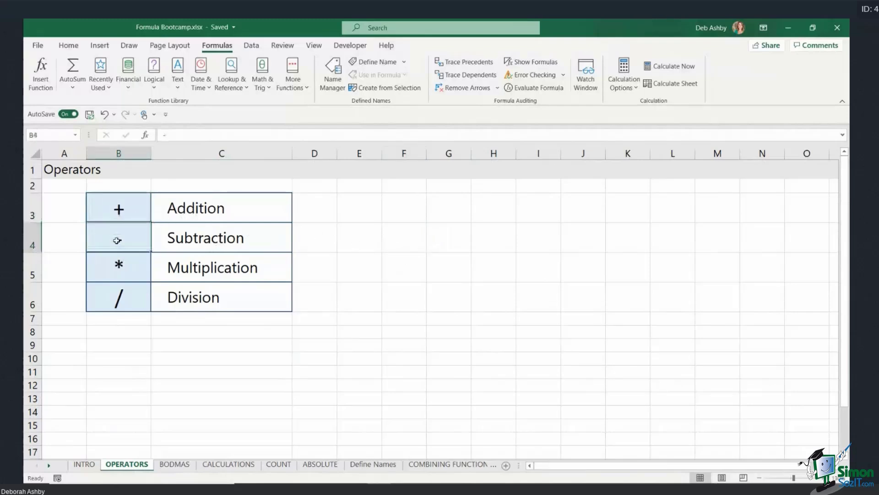
{"action": "left_click", "coordinate": [130, 276]}
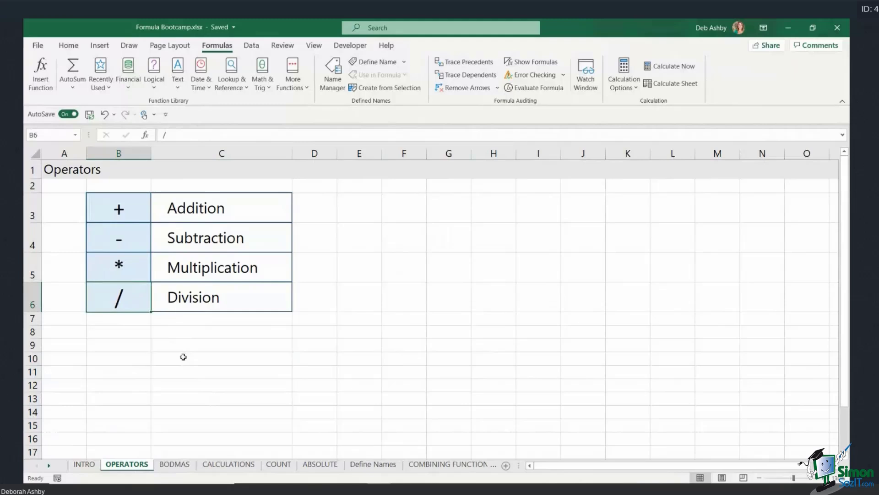
Enter =10*2 in C10 to show 20, then clear the cell
{"action": "left_click", "coordinate": [183, 357]}
{"action": "type", "text": "=10"}
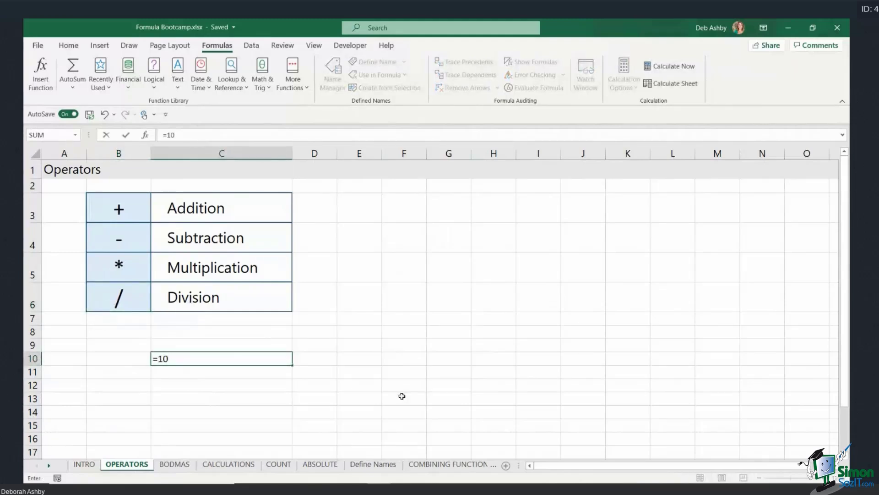
{"action": "type", "text": "*2"}
{"action": "key", "text": "Return"}
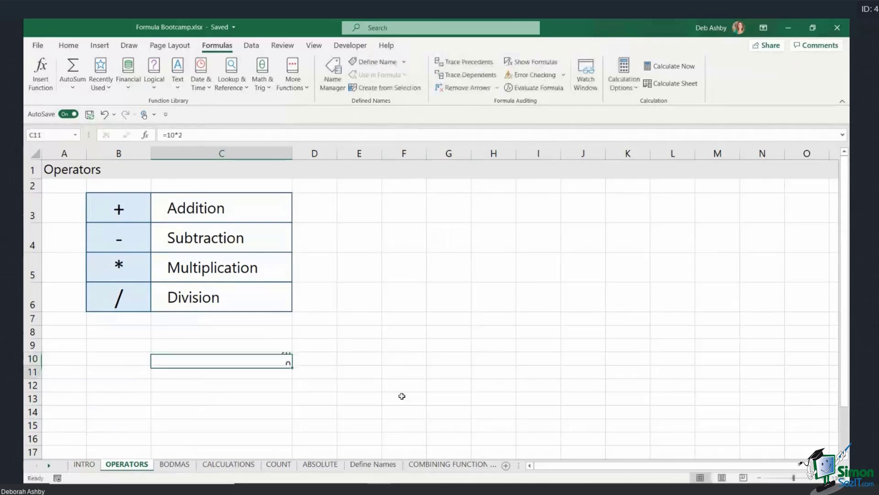
{"action": "left_click", "coordinate": [233, 361]}
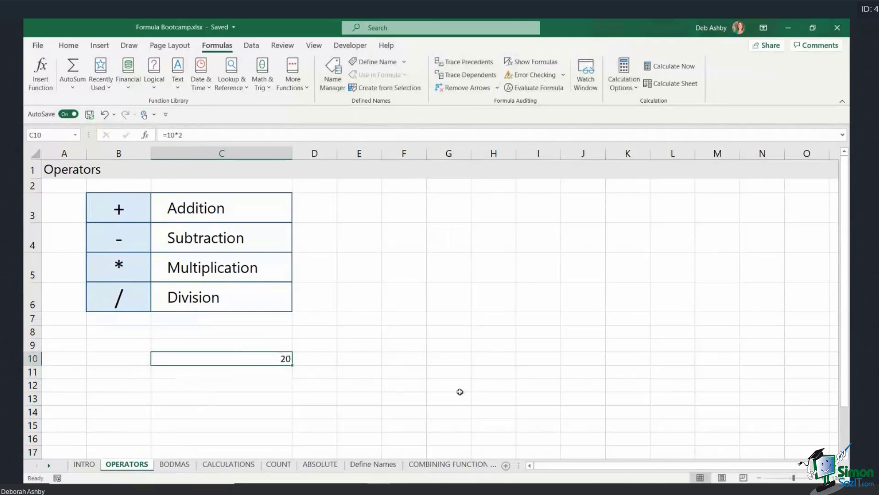
{"action": "key", "text": "Delete"}
{"action": "left_click", "coordinate": [480, 322]}
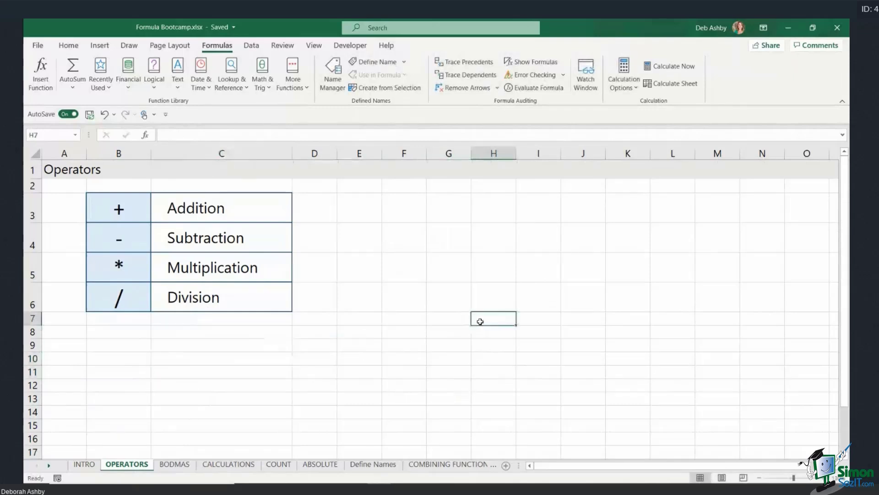
{"action": "left_click", "coordinate": [430, 306]}
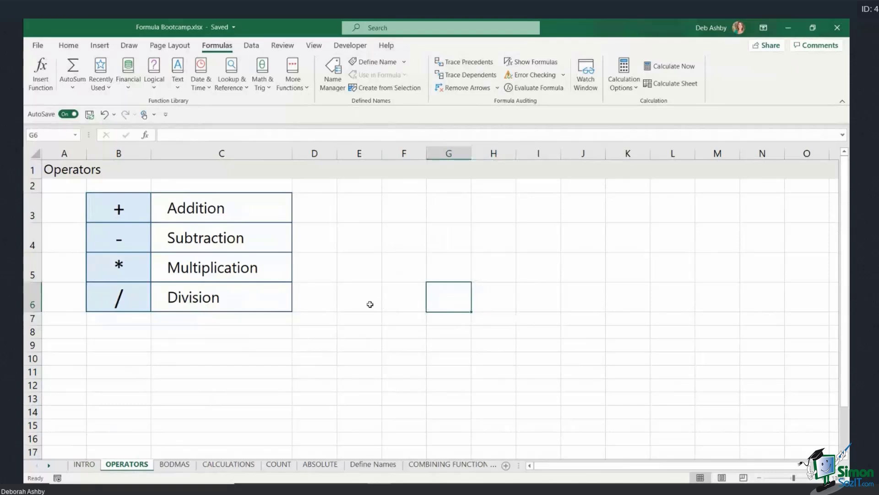
Enter the formula =10+6/2 in cell C9, giving 13
{"action": "left_click", "coordinate": [195, 347]}
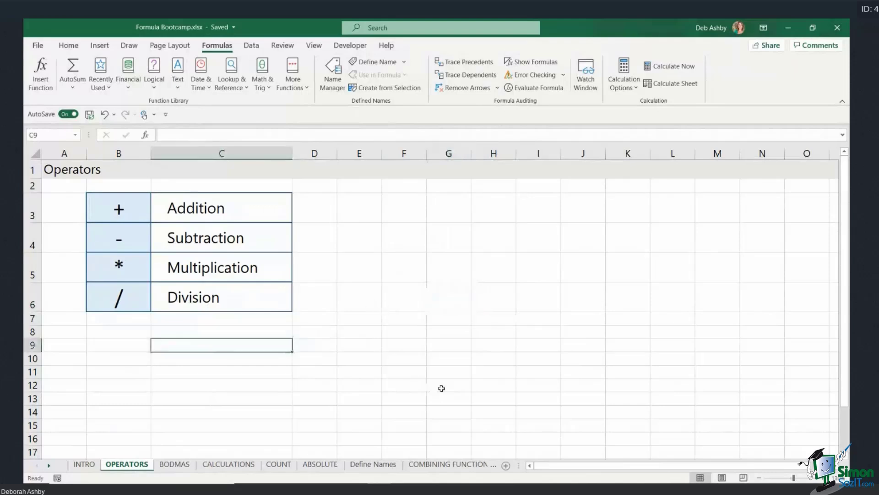
{"action": "type", "text": "="}
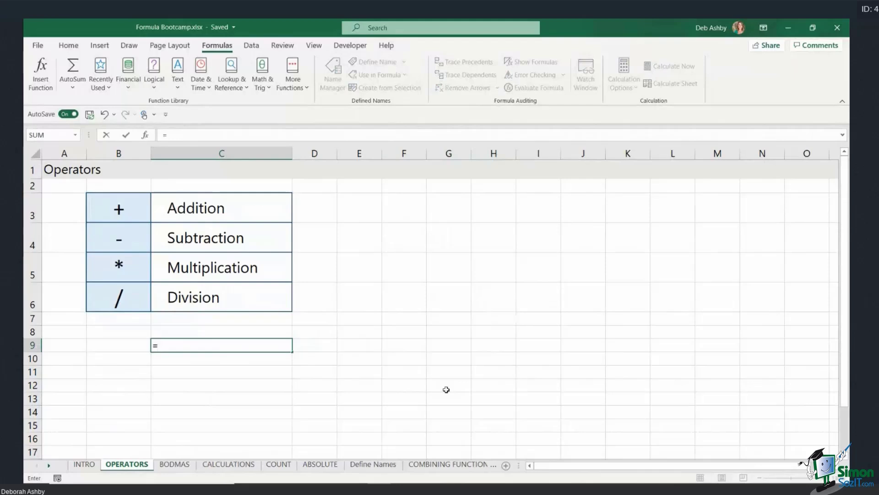
{"action": "type", "text": "10"}
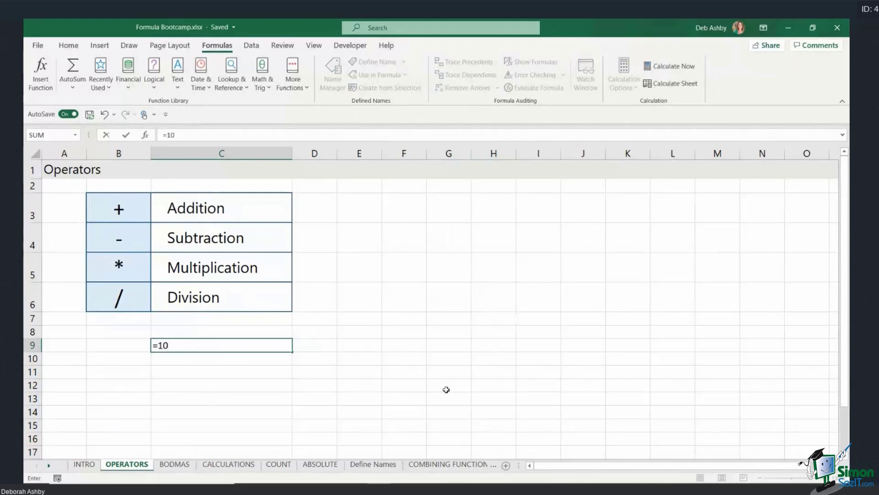
{"action": "type", "text": "+6/2"}
{"action": "key", "text": "Return"}
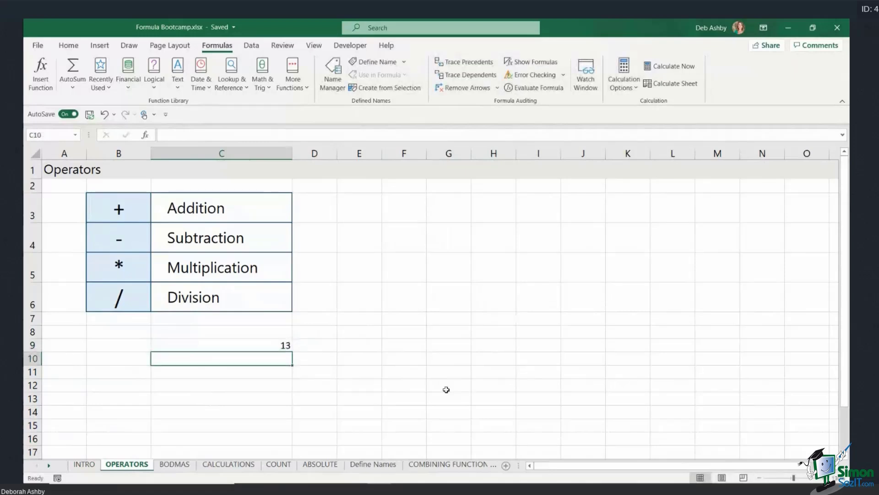
Select the whole =10+6/2 formula in C9 and delete it
{"action": "double_click", "coordinate": [276, 346]}
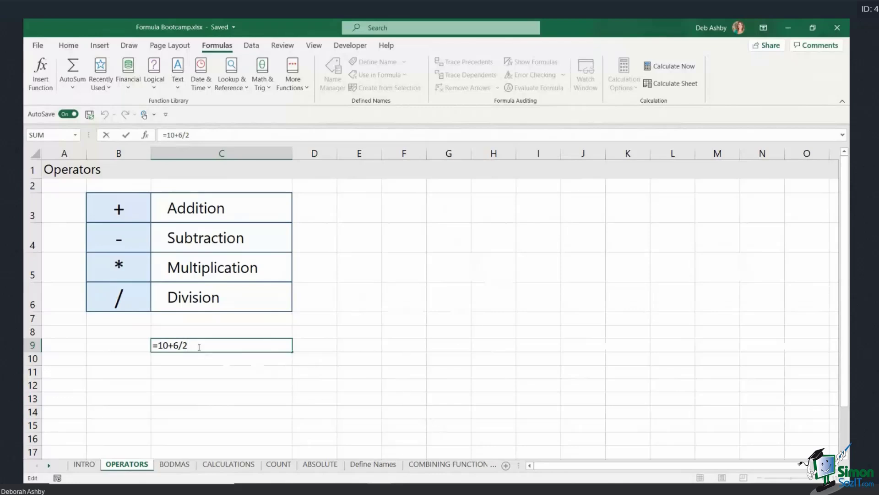
{"action": "left_click_drag", "start_coordinate": [194, 345], "coordinate": [138, 343]}
{"action": "key", "text": "BackSpace"}
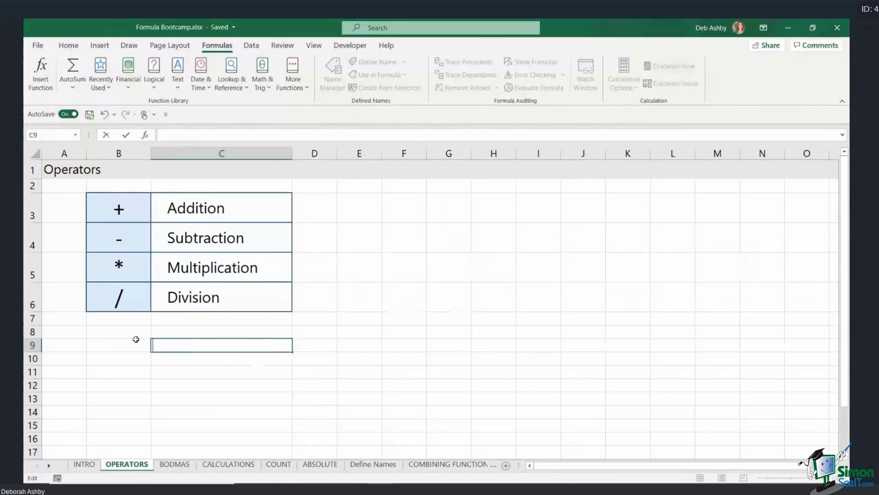
Switch to the BODMAS sheet showing the BODMAS and PEMDAS tables
{"action": "left_click", "coordinate": [175, 464]}
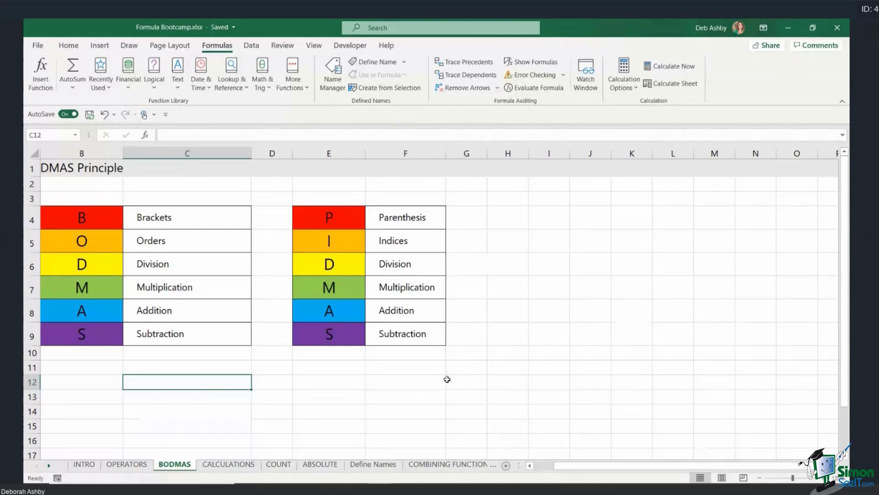
Enter =10+6/2 in C12, then bracket 10+6 to make =(10+6)/2, showing 8
{"action": "type", "text": "=10"}
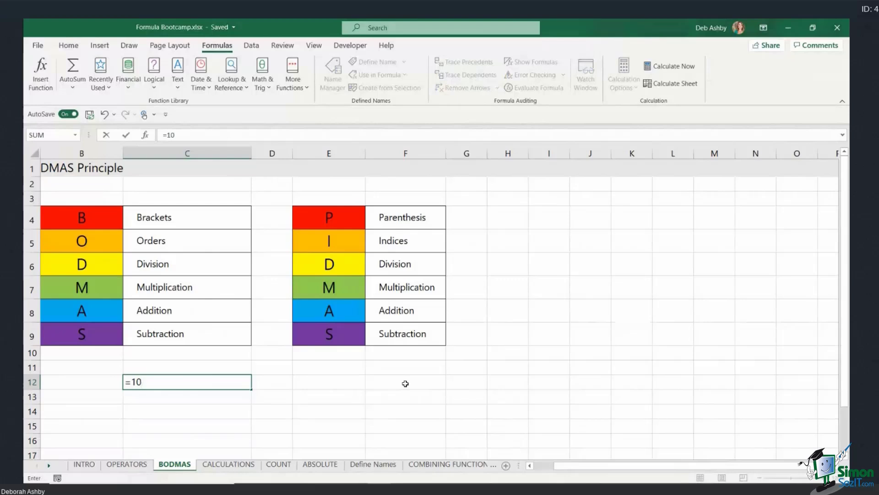
{"action": "type", "text": "+6/2"}
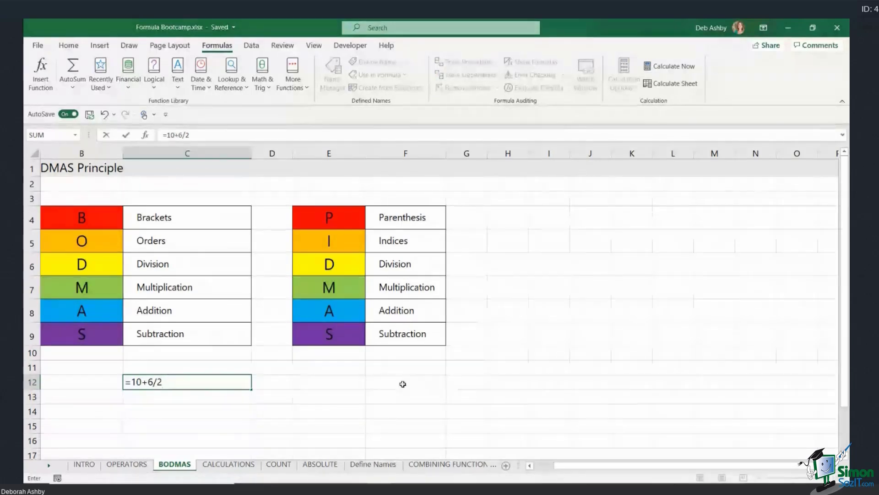
{"action": "left_click", "coordinate": [132, 381]}
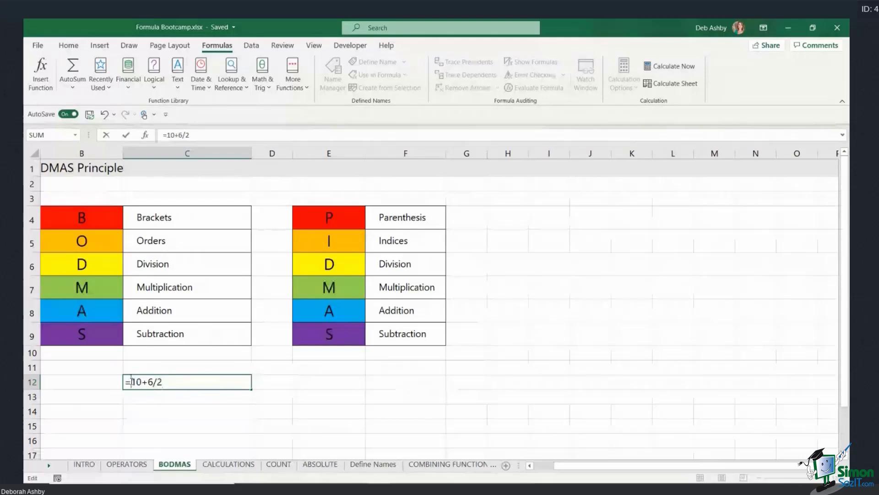
{"action": "type", "text": "("}
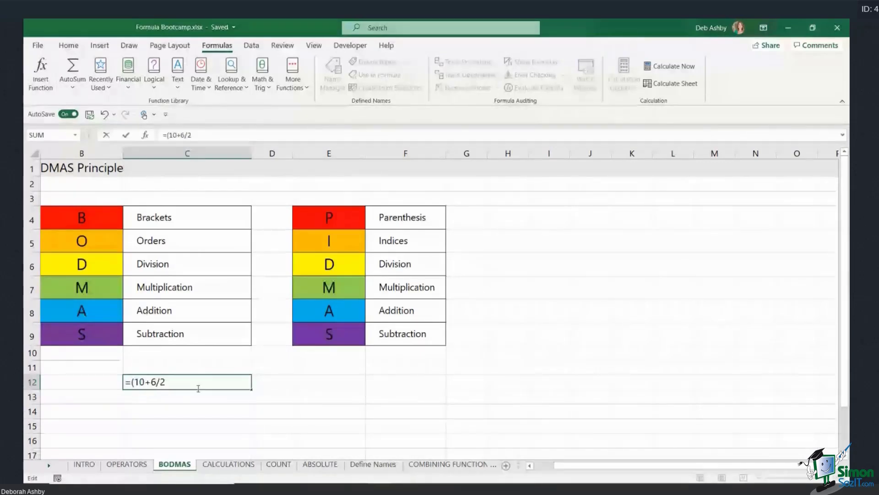
{"action": "key", "text": "Right"}
{"action": "key", "text": "Right"}
{"action": "key", "text": "Right"}
{"action": "key", "text": "Right"}
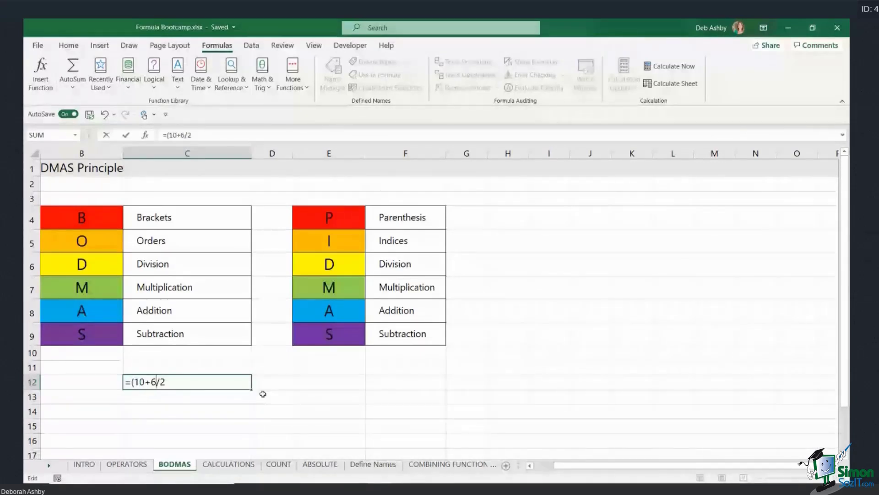
{"action": "type", "text": ")"}
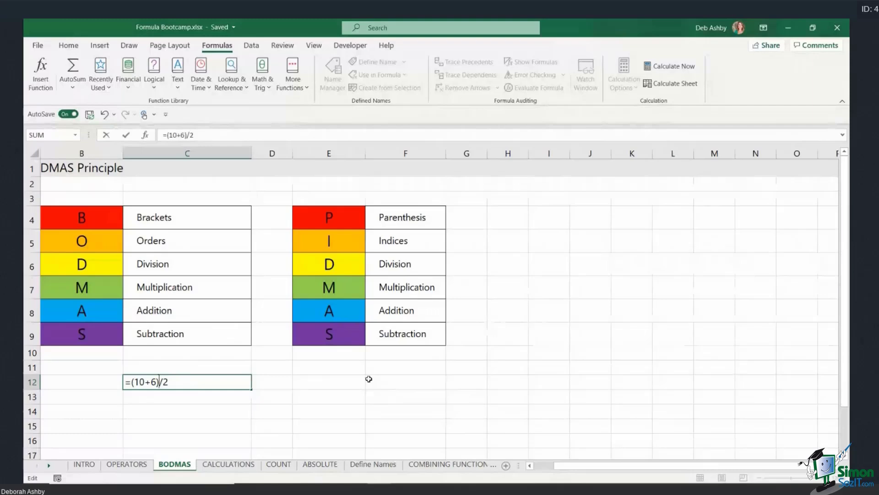
{"action": "key", "text": "Return"}
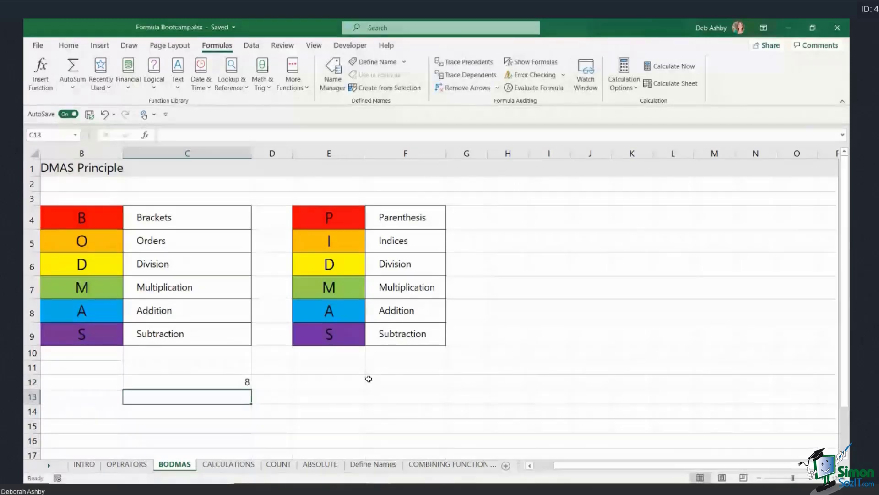
Move C12's brackets from 10+6 to 6/2, giving =10+(6/2) and result 13
{"action": "double_click", "coordinate": [197, 382]}
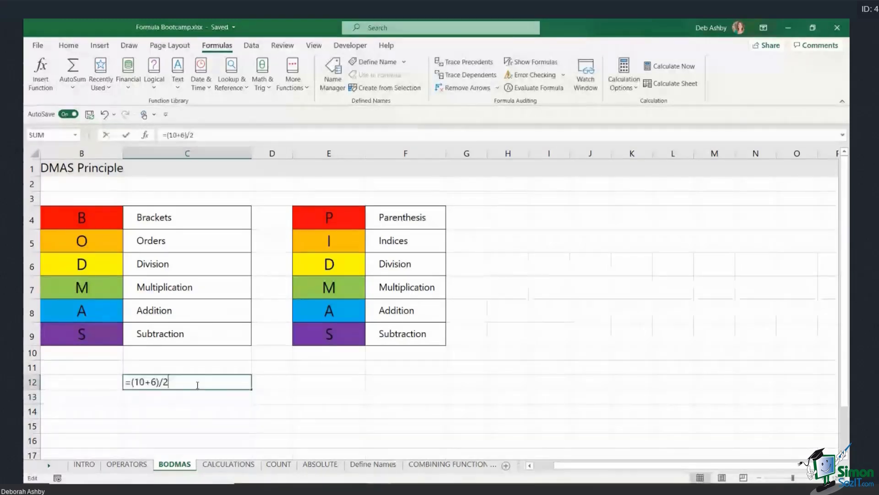
{"action": "key", "text": "Delete"}
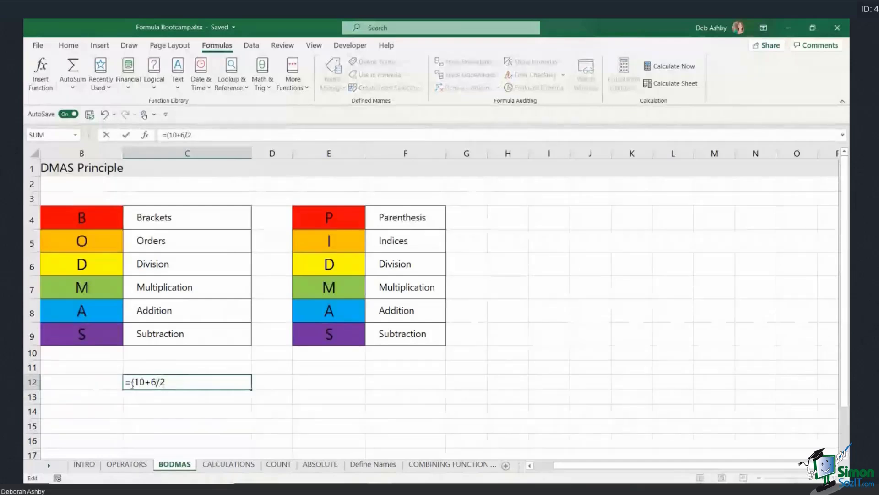
{"action": "left_click", "coordinate": [135, 383]}
{"action": "key", "text": "BackSpace"}
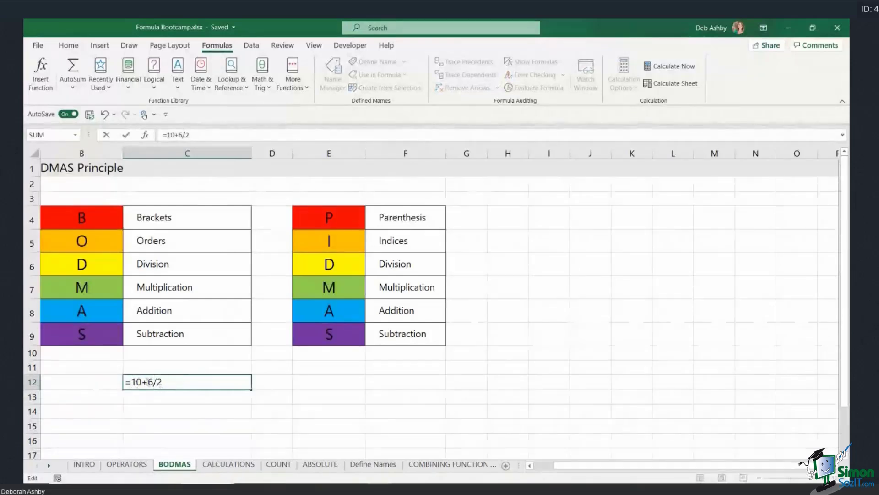
{"action": "type", "text": "("}
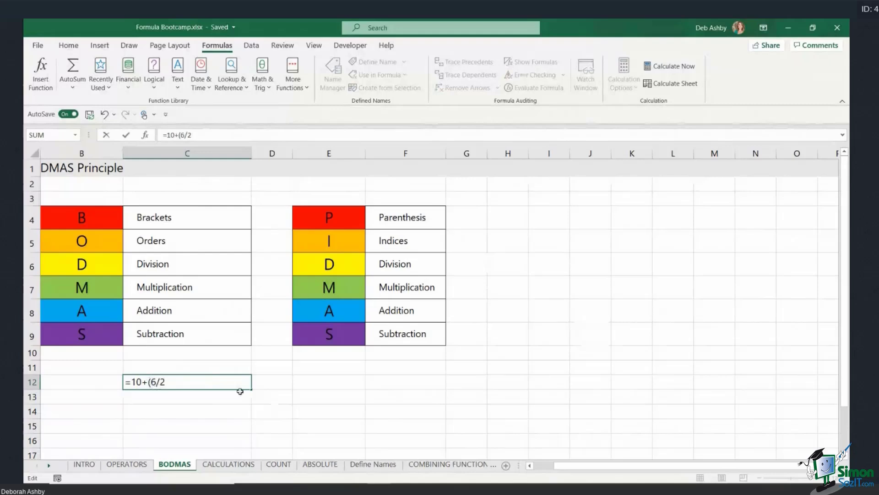
{"action": "left_click", "coordinate": [199, 381]}
{"action": "type", "text": ")"}
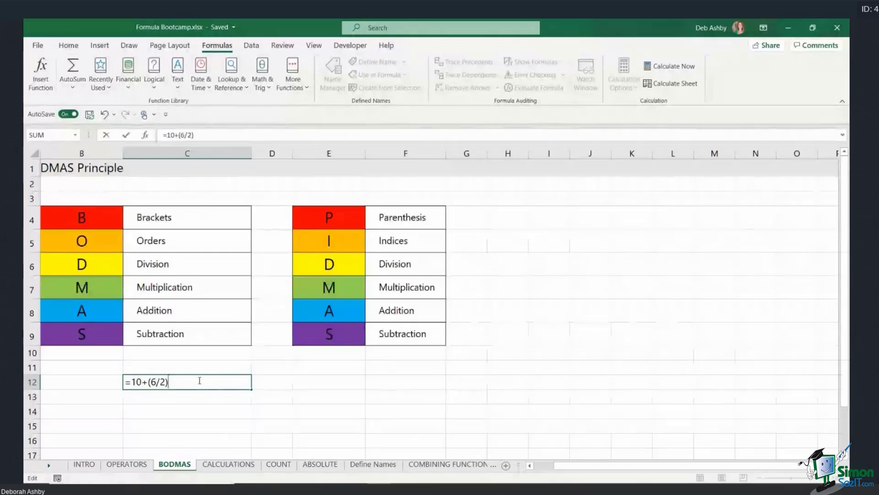
{"action": "key", "text": "Return"}
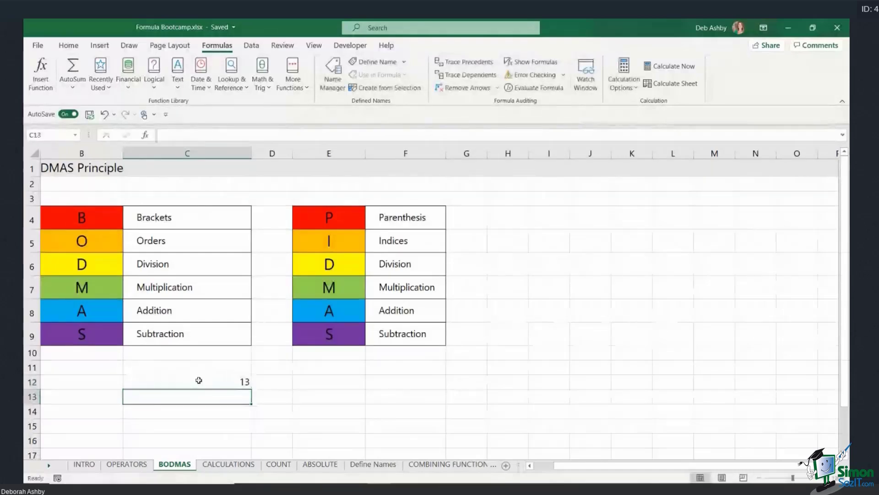
Clear C12 and enter the unbracketed =10+5-1/2, which returns 14.5
{"action": "left_click", "coordinate": [199, 380]}
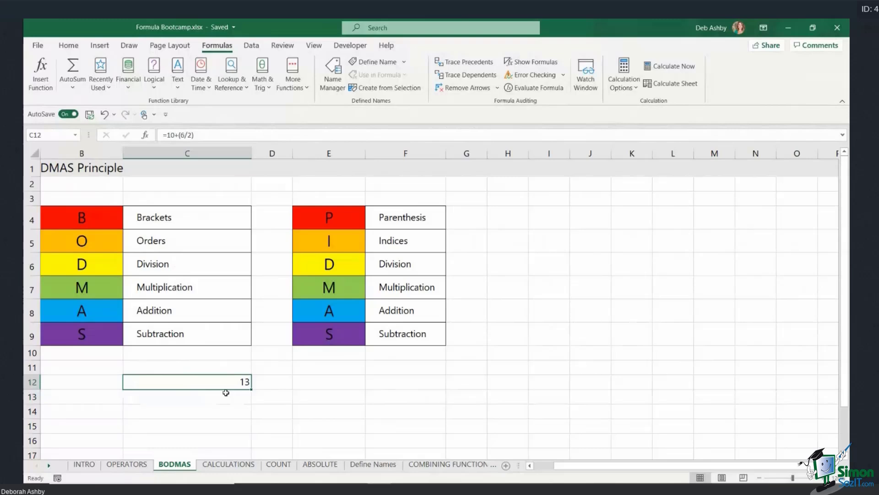
{"action": "key", "text": "Delete"}
{"action": "left_click", "coordinate": [305, 395]}
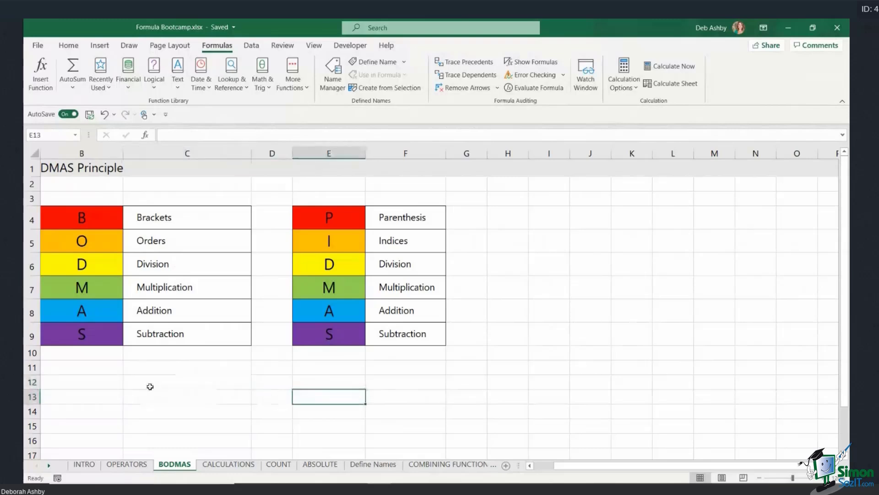
{"action": "left_click", "coordinate": [149, 385]}
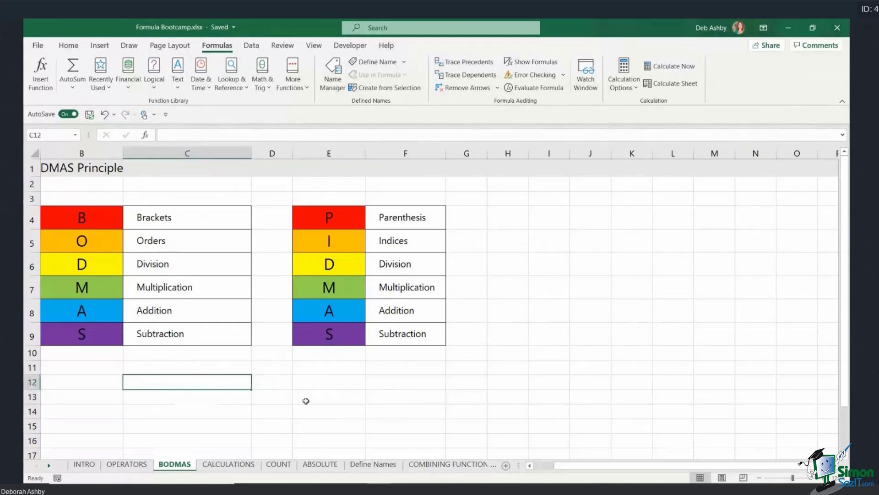
{"action": "type", "text": "=10+"}
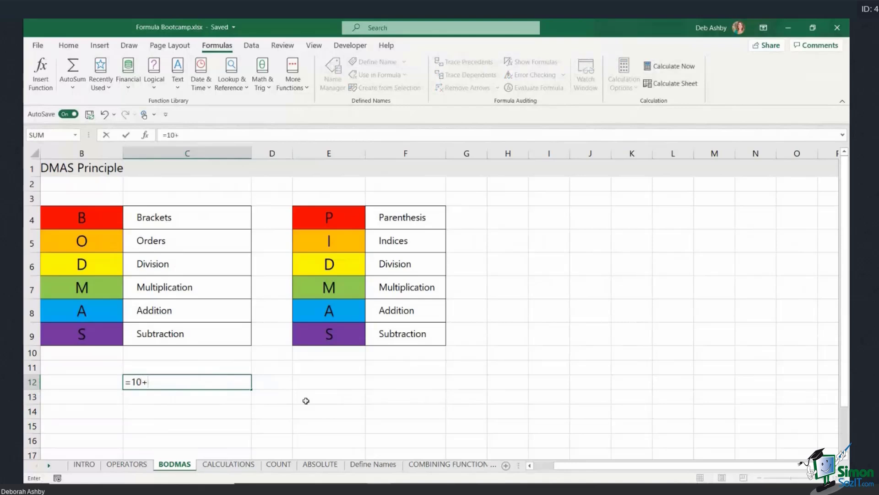
{"action": "type", "text": "5-1/2"}
{"action": "key", "text": "Return"}
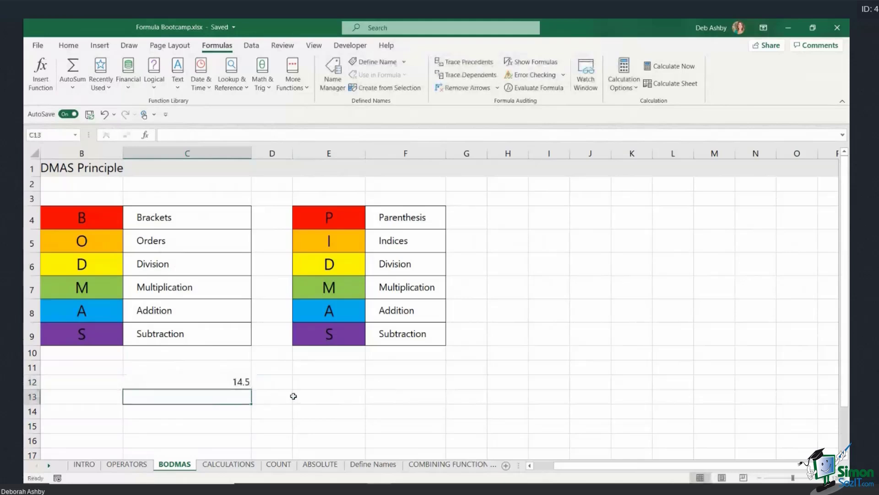
Bracket the 5-1 subtraction in C12's formula, making =10+(5-1)/2 return 12
{"action": "double_click", "coordinate": [215, 383]}
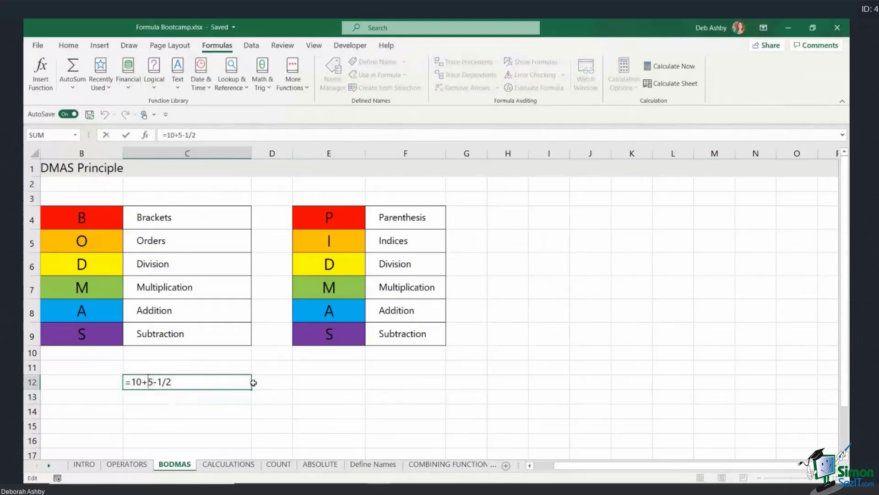
{"action": "left_click", "coordinate": [148, 382]}
{"action": "type", "text": "("}
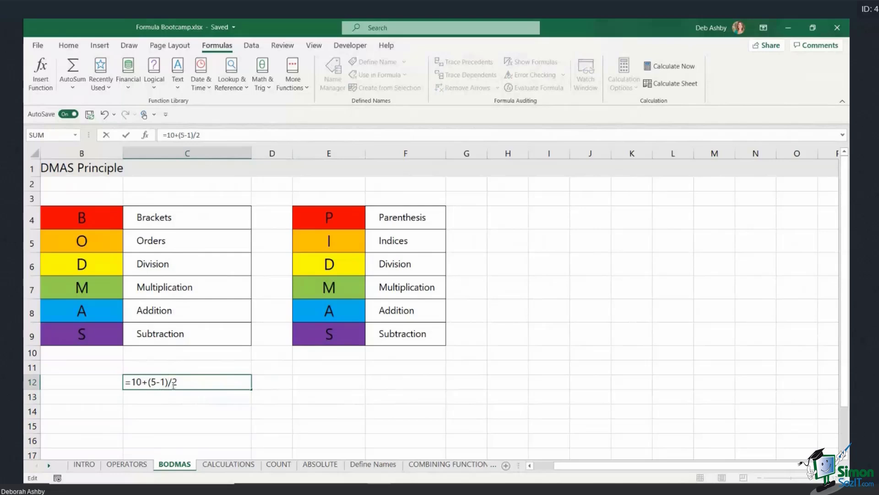
{"action": "left_click", "coordinate": [192, 385]}
{"action": "key", "text": "Return"}
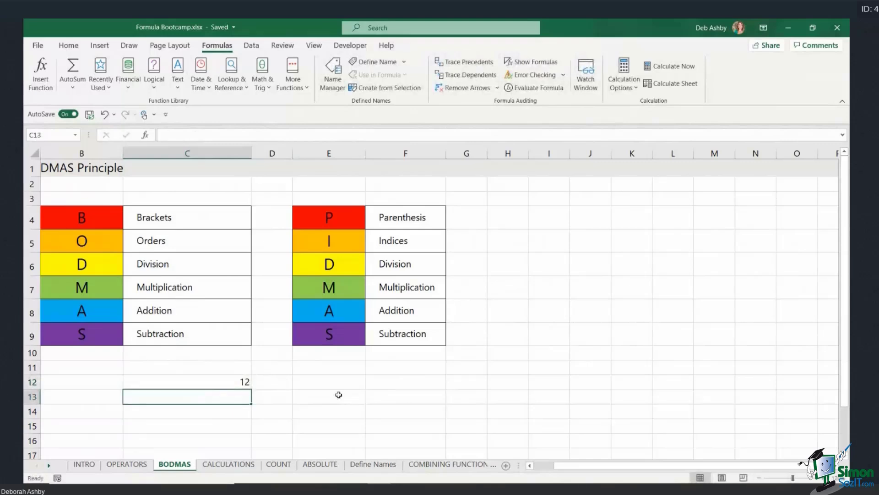
{"action": "left_click", "coordinate": [229, 383]}
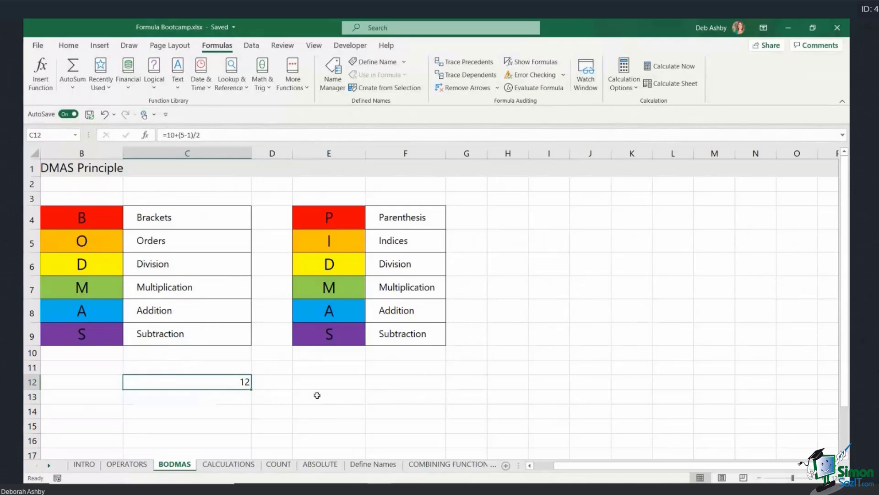
Delete the =10+(5-1)/2 formula from C12
{"action": "key", "text": "Delete"}
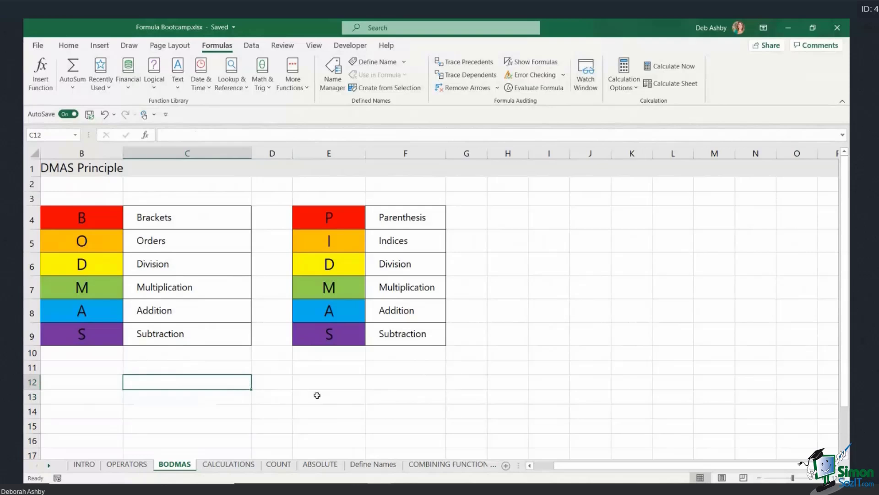